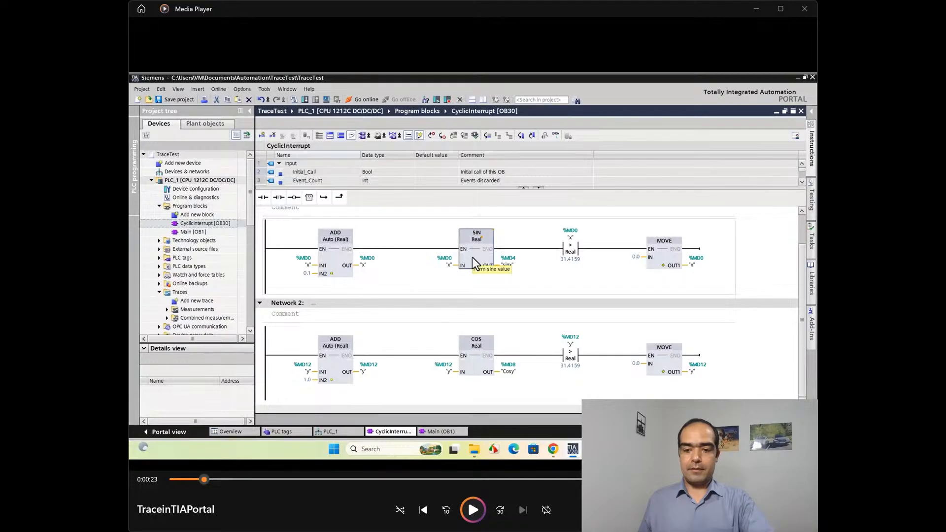
Step: Rewind the TraceinTIAPortal video by ten seconds and play it in short stages, pausing at 0:18 on the CyclicInterrupt [OB30] networks
left_click(446, 511)
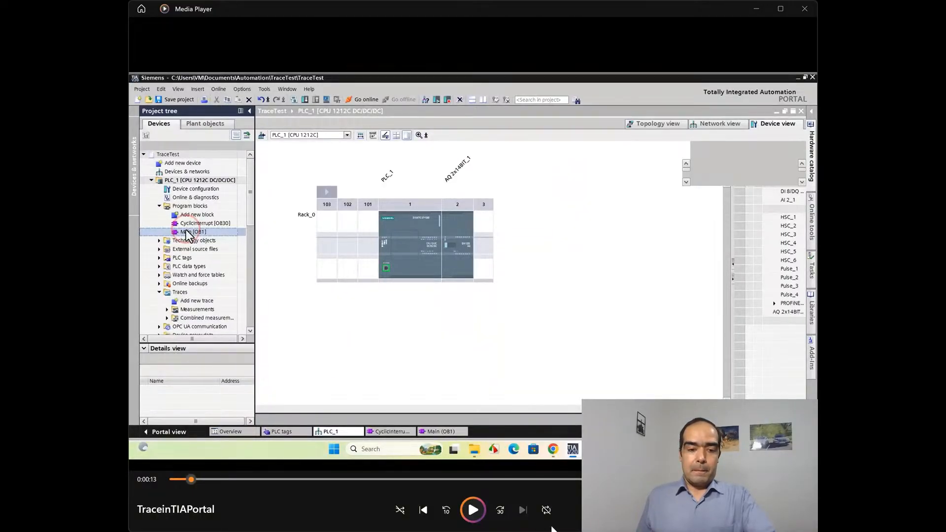
left_click(471, 511)
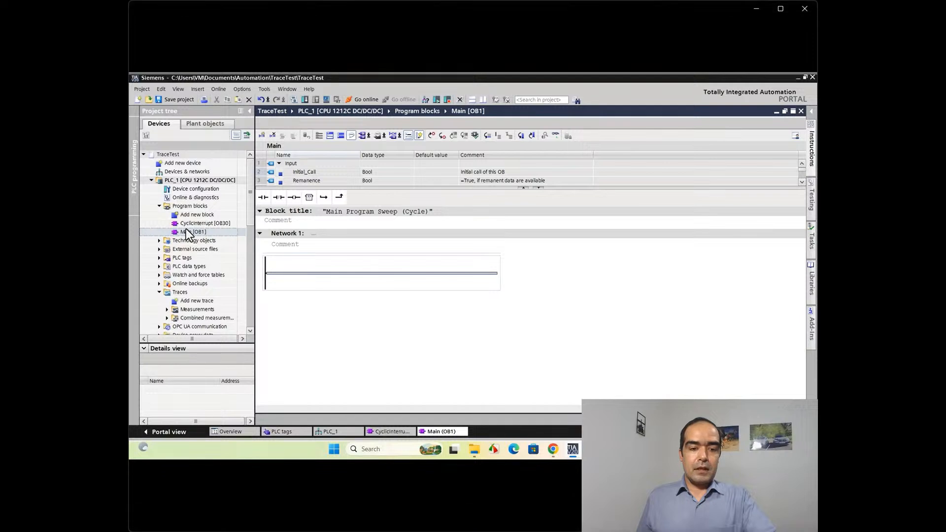
left_click(471, 510)
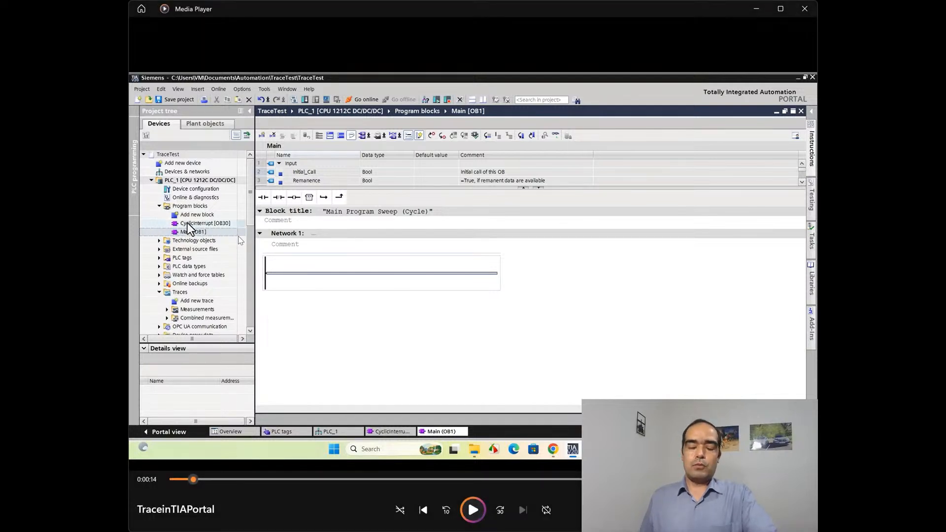
left_click(475, 508)
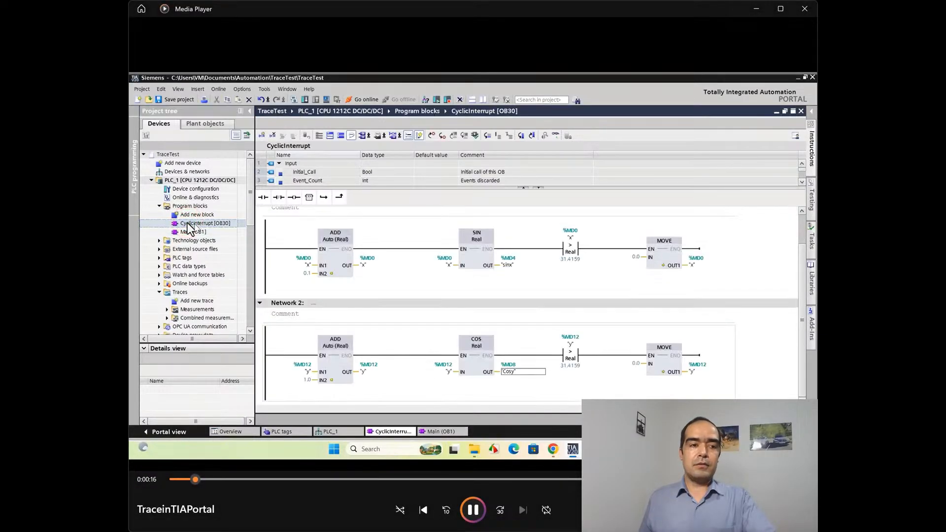
left_click(468, 510)
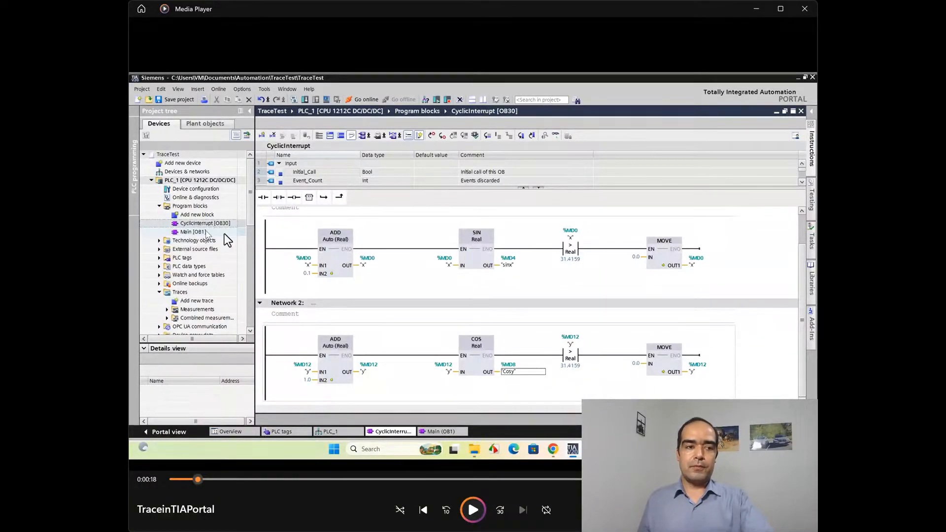
Step: Skip the video ahead 30 seconds, go back in ten-second jumps, and pause at 0:42 on the new trace's configuration page
left_click(476, 512)
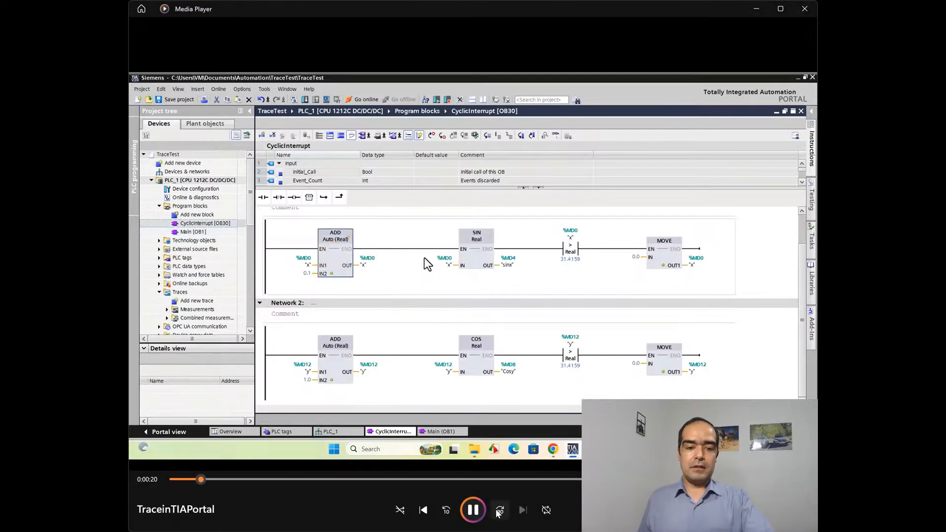
left_click(500, 510)
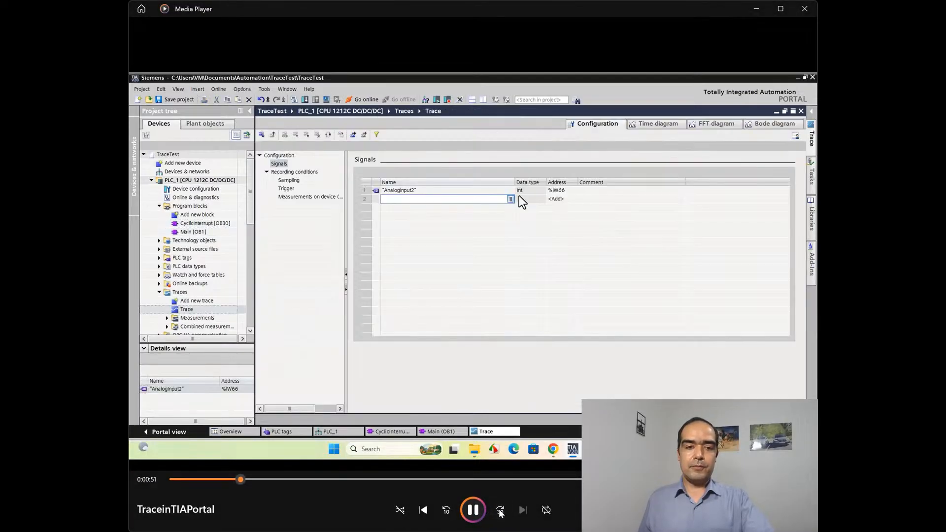
left_click(446, 510)
left_click(446, 510)
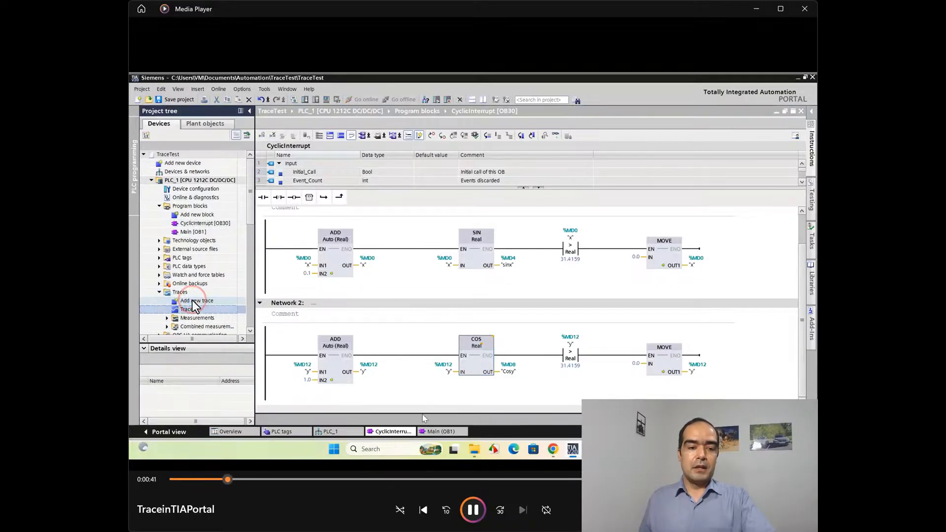
key("space")
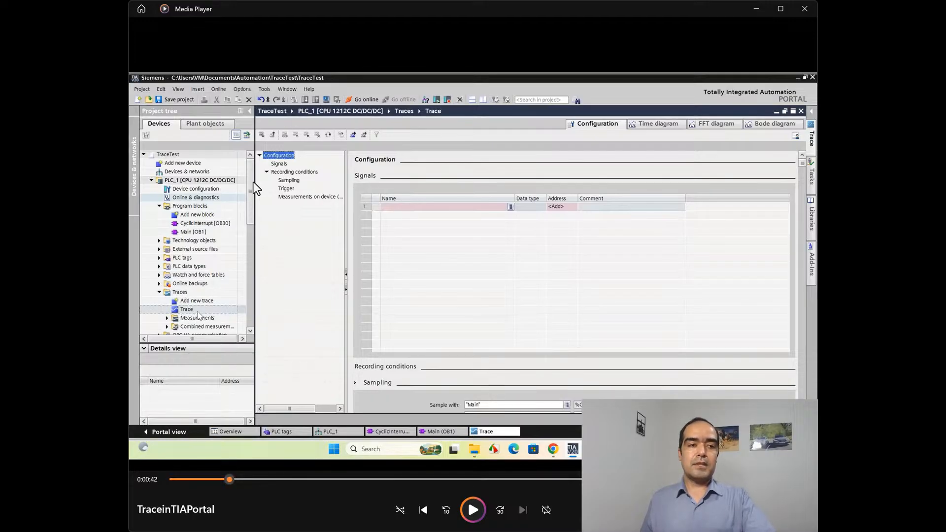
Step: Play the video to the trace's sampling settings, pausing at 1:13 on the sampling block list and at 1:16 on the recording interval
left_click(485, 511)
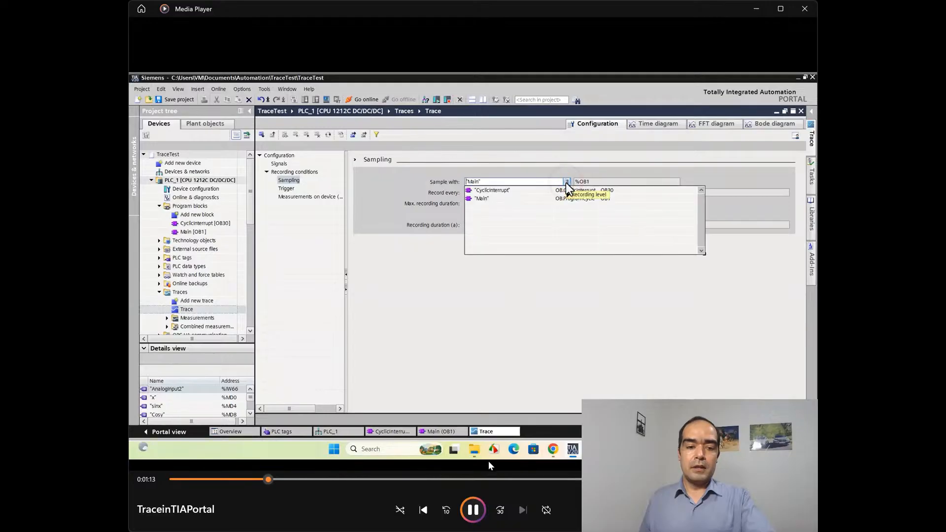
left_click(474, 503)
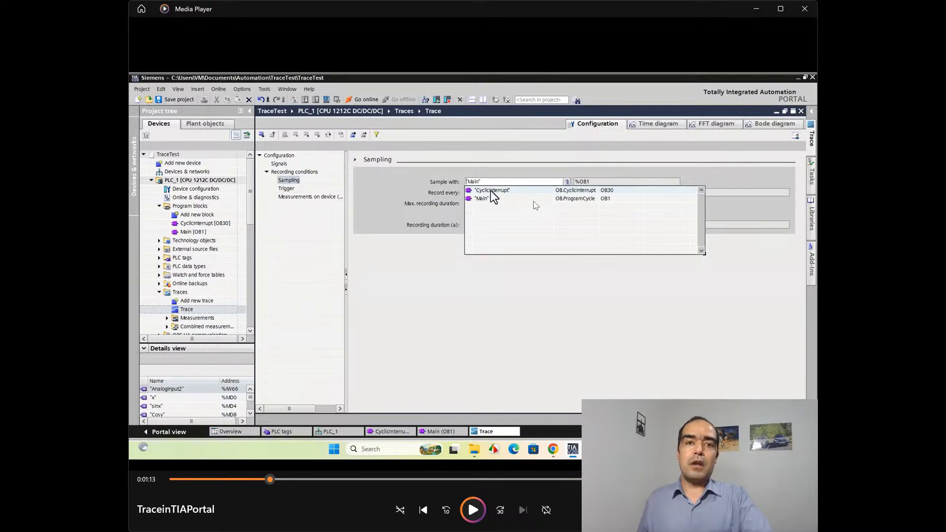
left_click(477, 515)
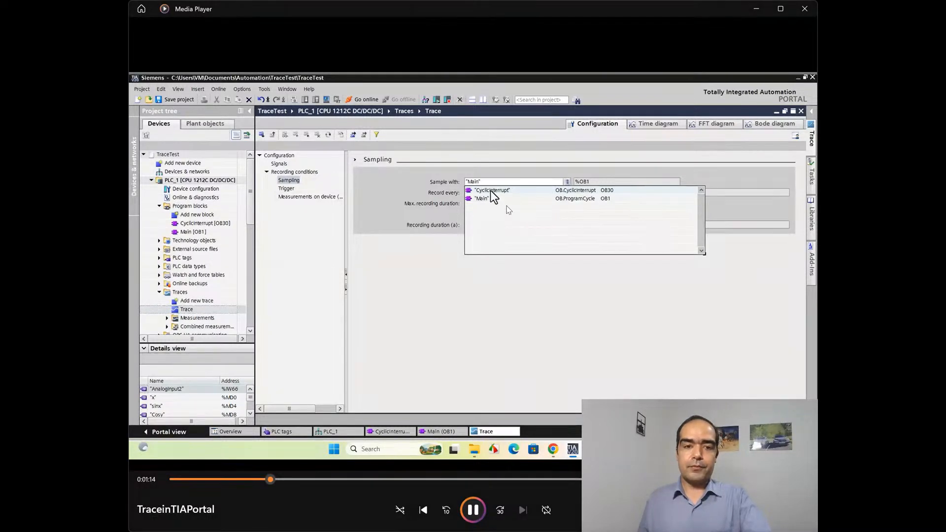
left_click(479, 515)
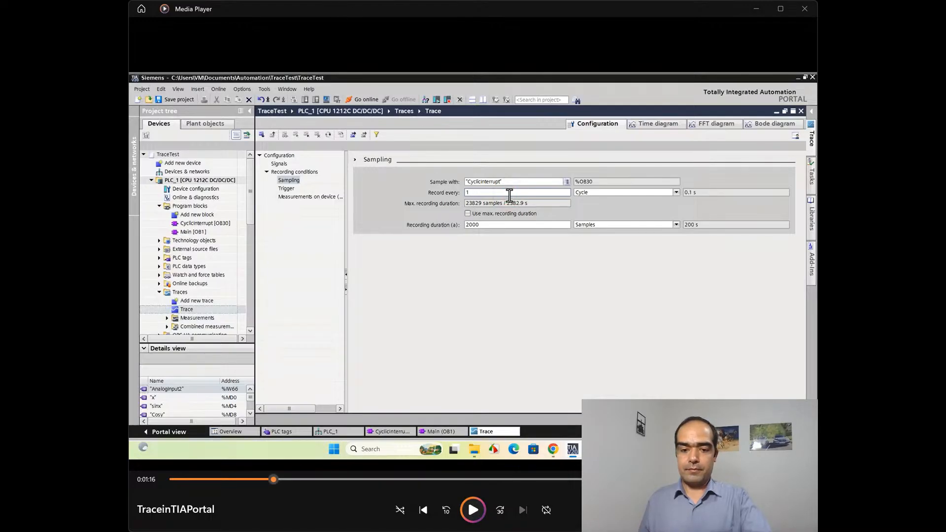
Step: Continue the video through the recording interval's unit choices, pausing at 1:20 on seconds and at 1:24 on Cycle
left_click(473, 510)
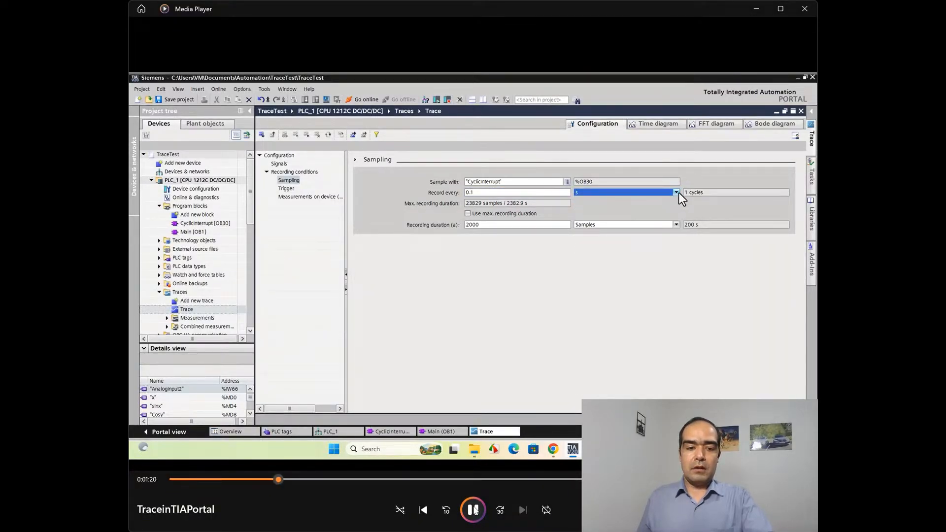
left_click(473, 510)
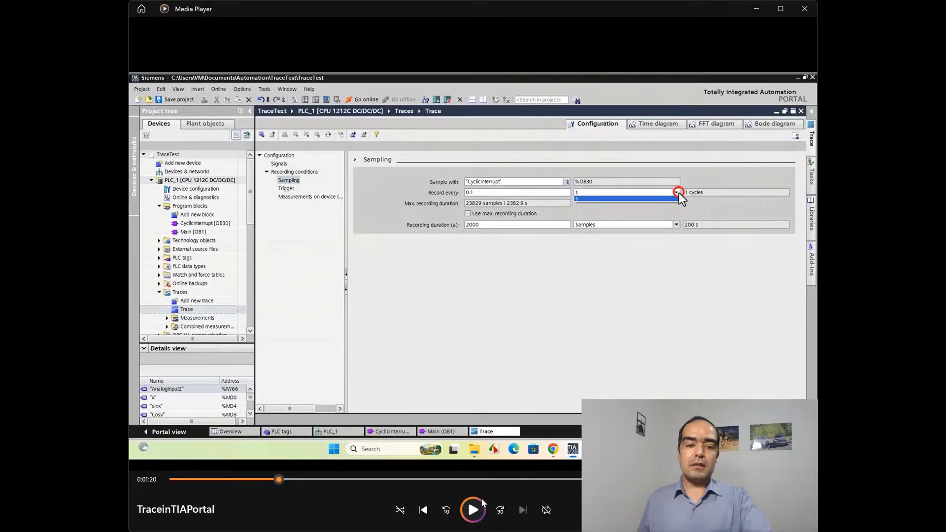
left_click(472, 513)
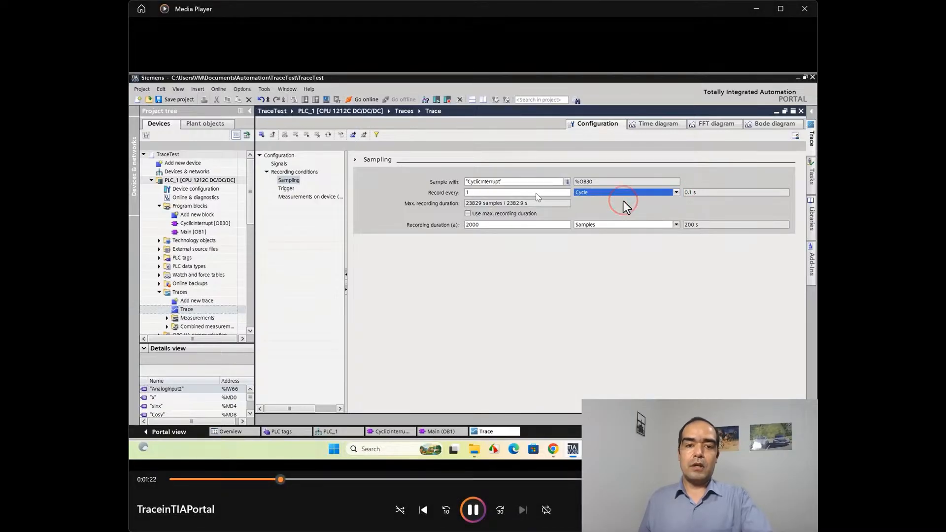
key("space")
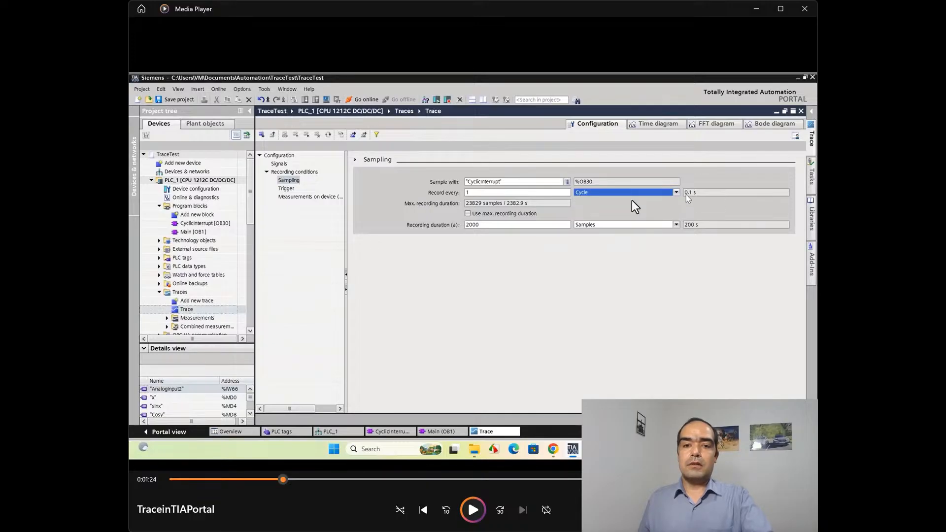
Step: Play the video through the trigger settings, pausing at 1:43 on the trigger mode options and at 1:49 on Measurements on device
left_click(478, 512)
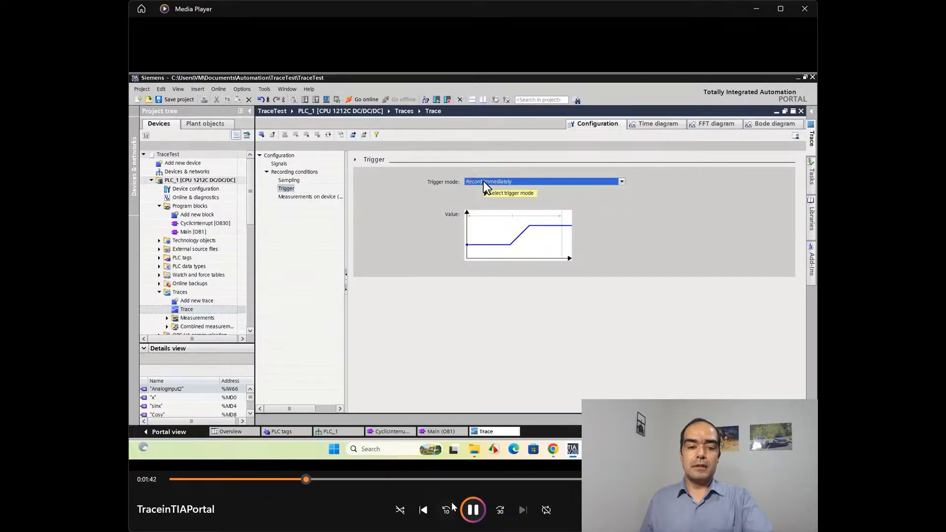
left_click(476, 510)
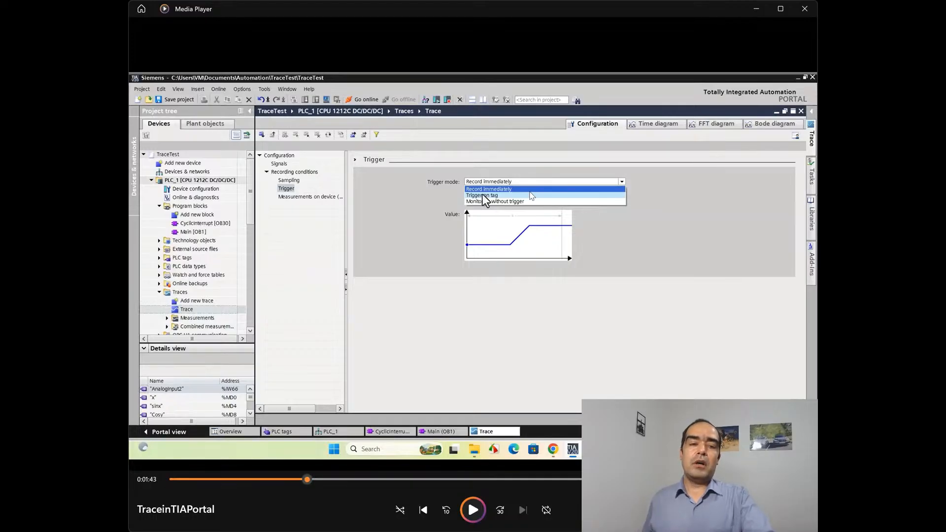
left_click(471, 511)
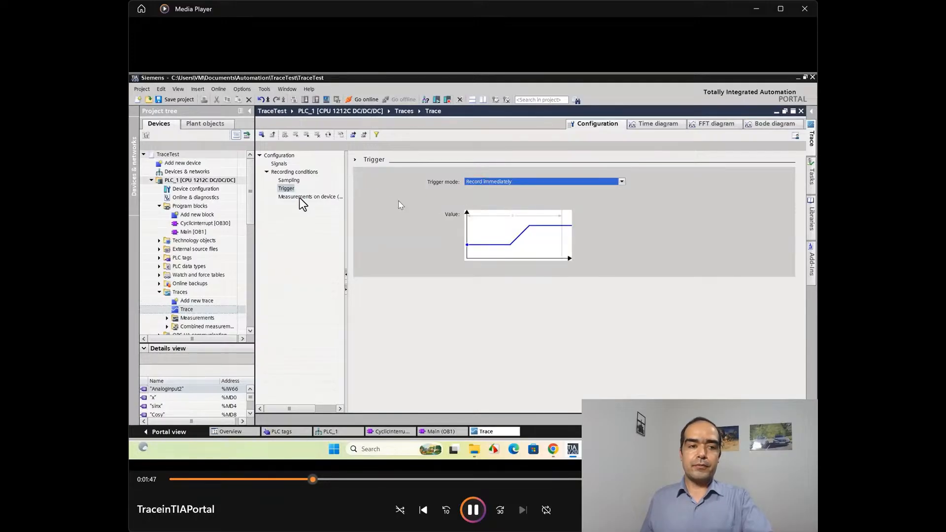
left_click(474, 509)
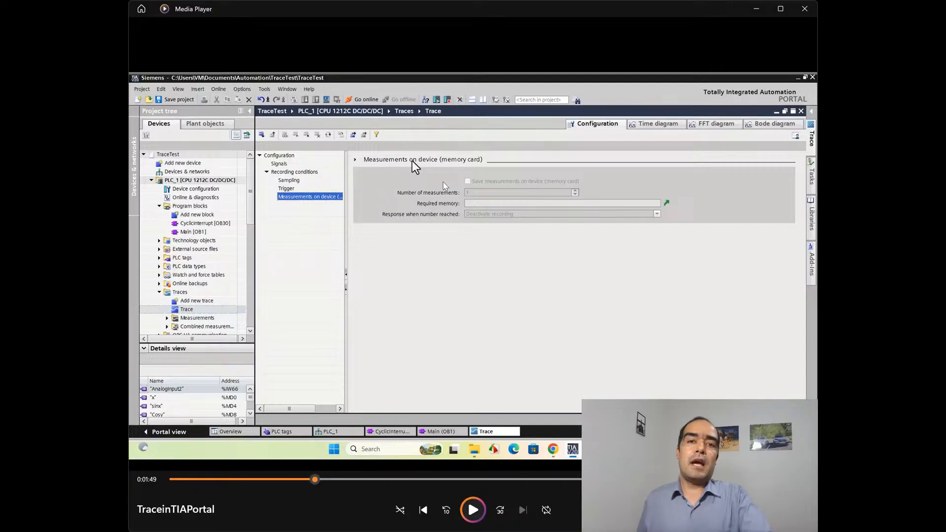
Step: Play the video on to the Formula editor for MyNewSignal and pause at 2:51 on the validation result
left_click(473, 511)
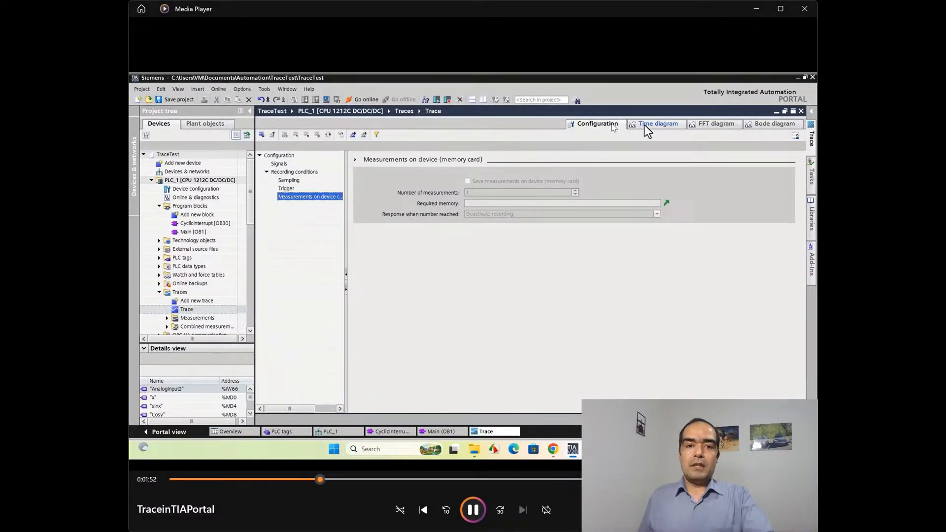
left_click(446, 510)
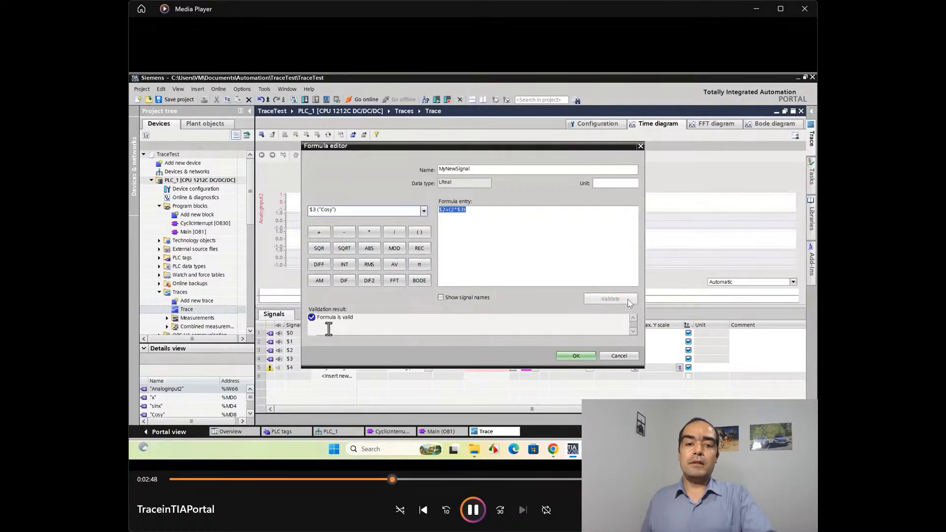
left_click(483, 514)
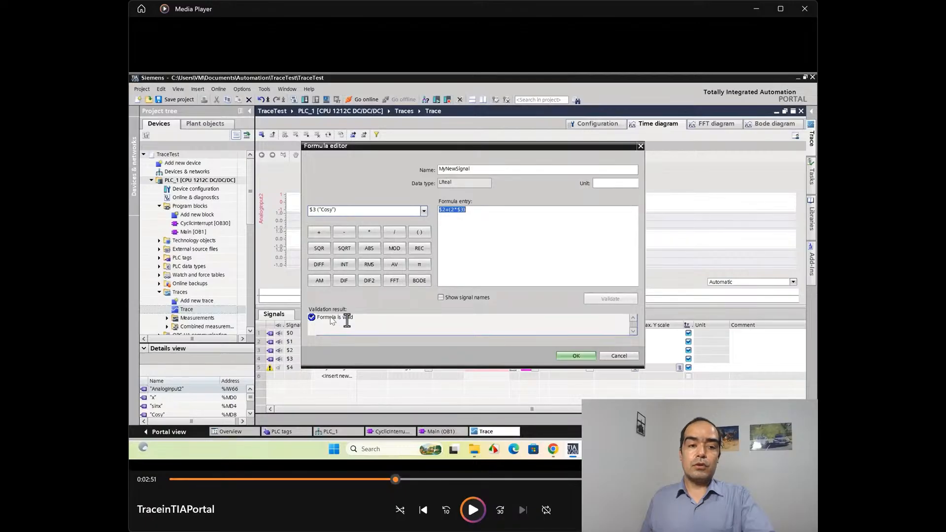
Step: Play the video through the FFT diagram part, pausing at 3:04 on the signal list and at 3:25 on the FFTsinx formula
left_click(472, 510)
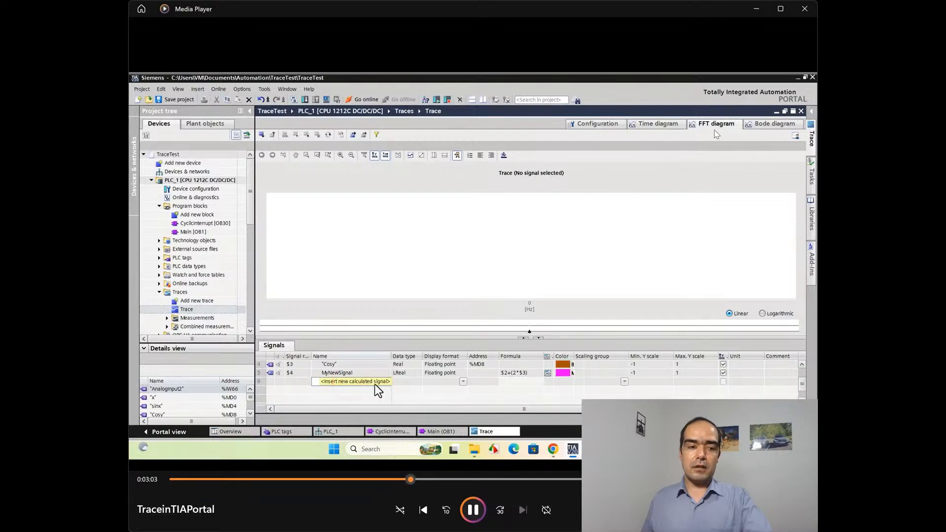
key("space")
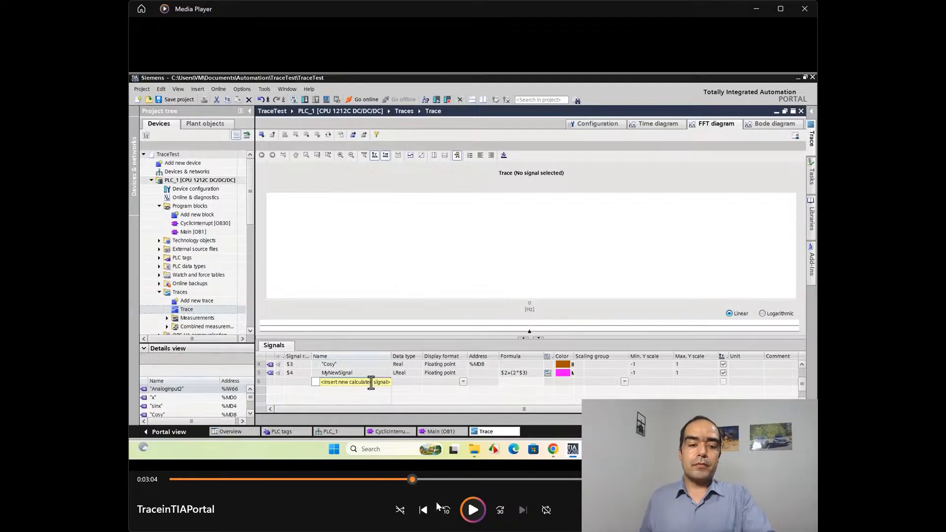
left_click(472, 511)
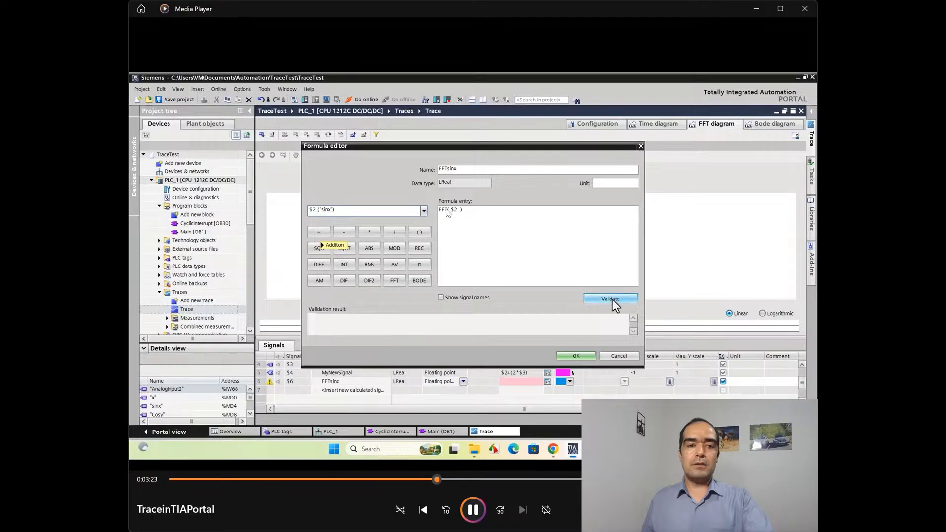
left_click(476, 516)
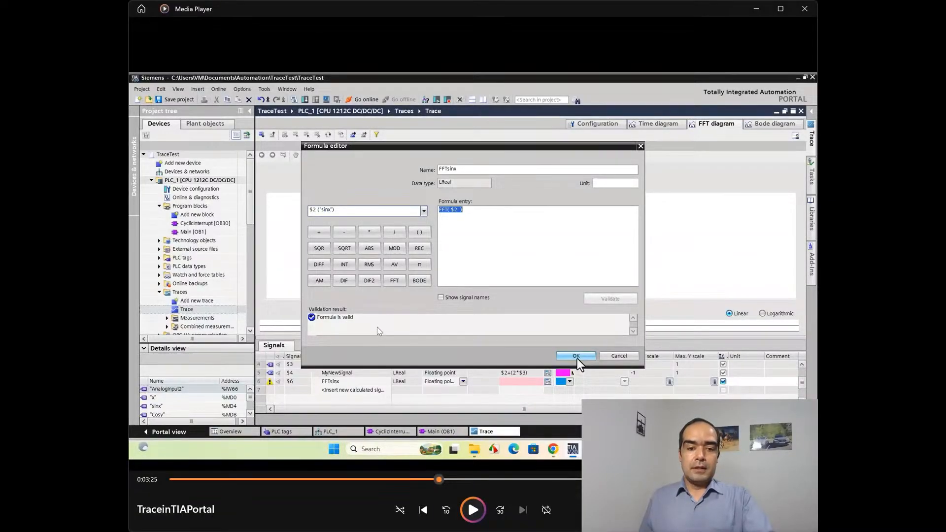
Step: Play the video to the creation of the Bode1 signal, rewind it, and pause at 3:46 on the FFT diagram with FFTsinx and FFTcosy
left_click(470, 513)
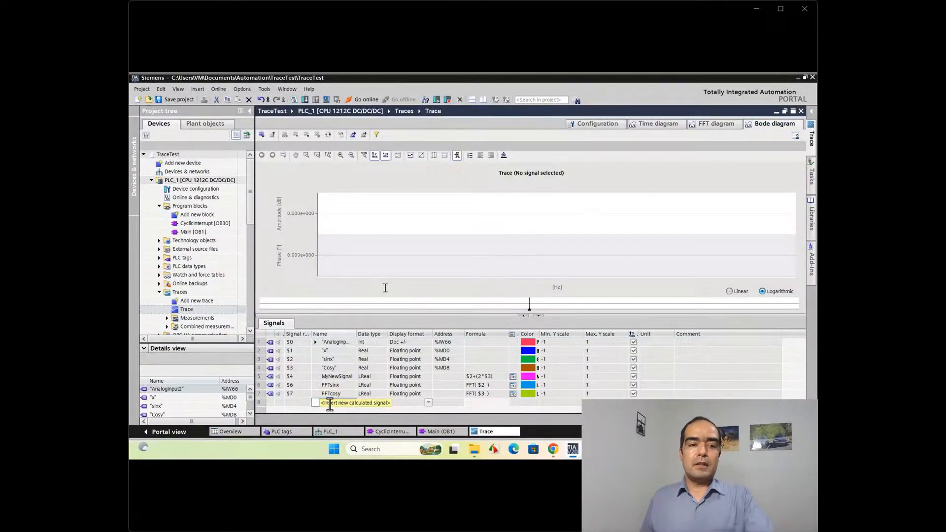
type("ode1")
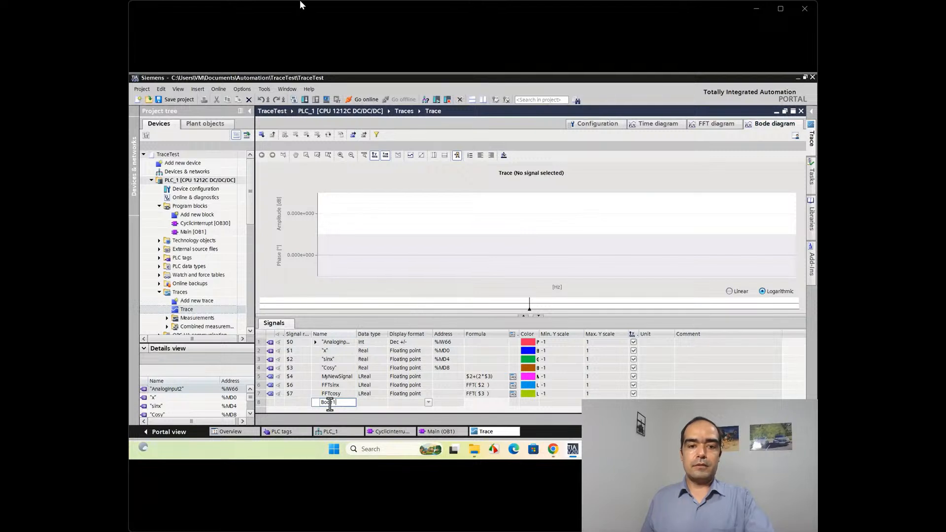
key("Return")
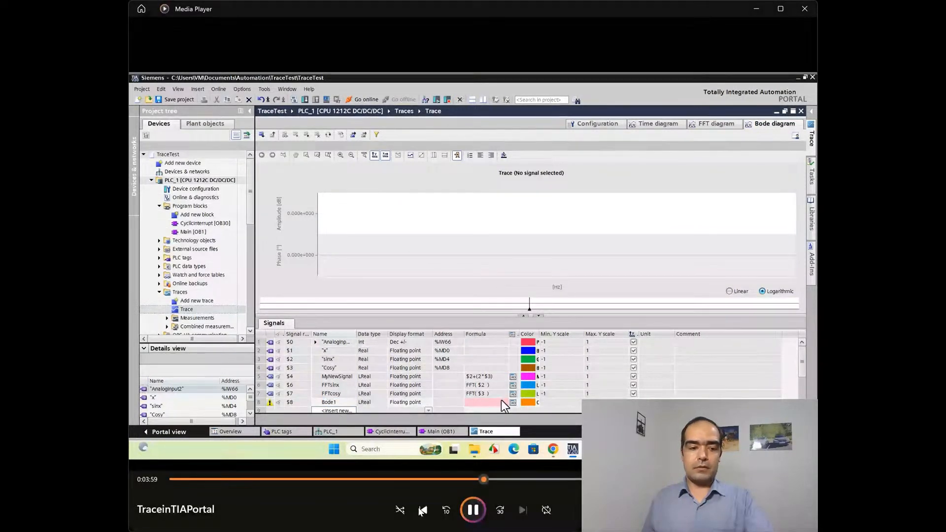
left_click(447, 512)
left_click(446, 512)
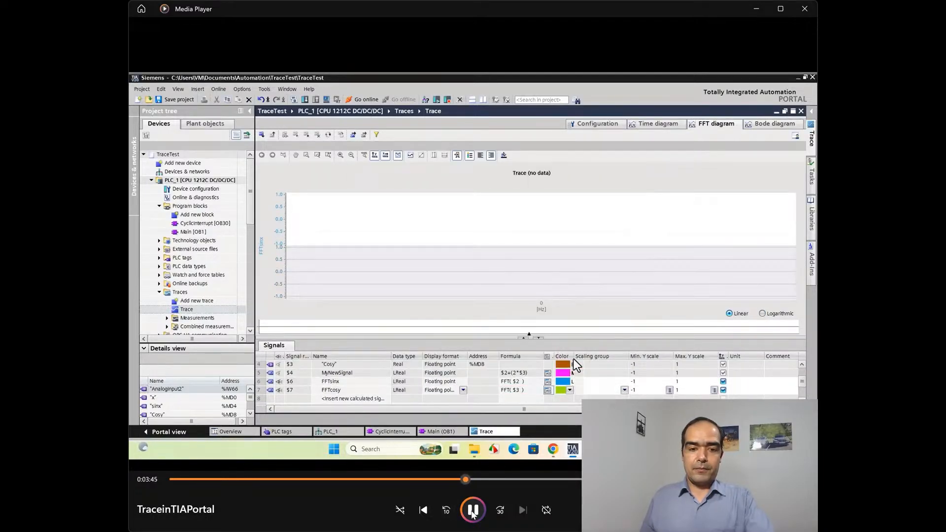
left_click(473, 512)
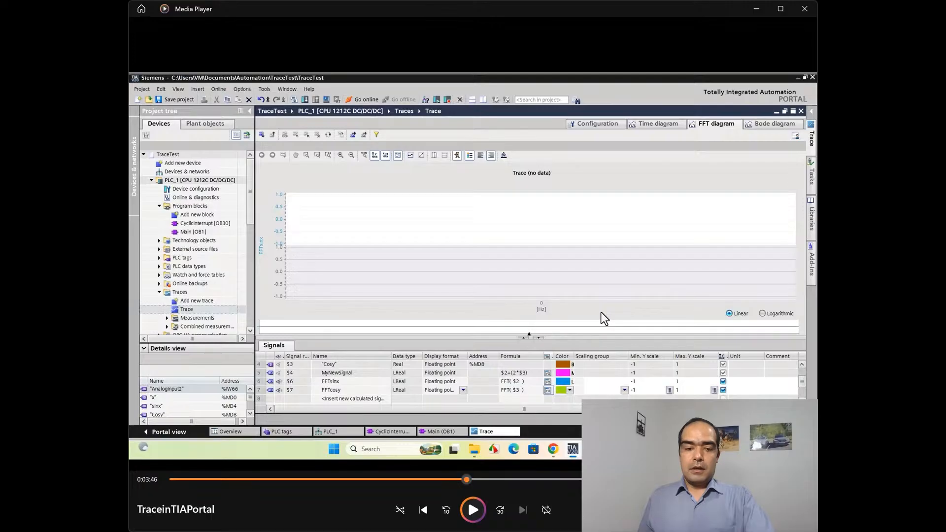
Step: Play the video to the Bode1 formula in the Formula editor and pause at 4:12 on the output signal selection
left_click(485, 514)
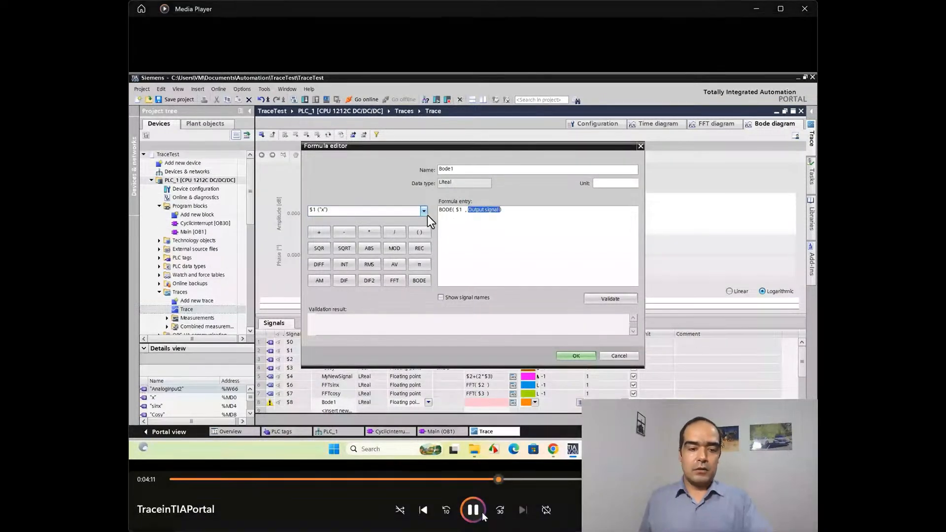
left_click(475, 511)
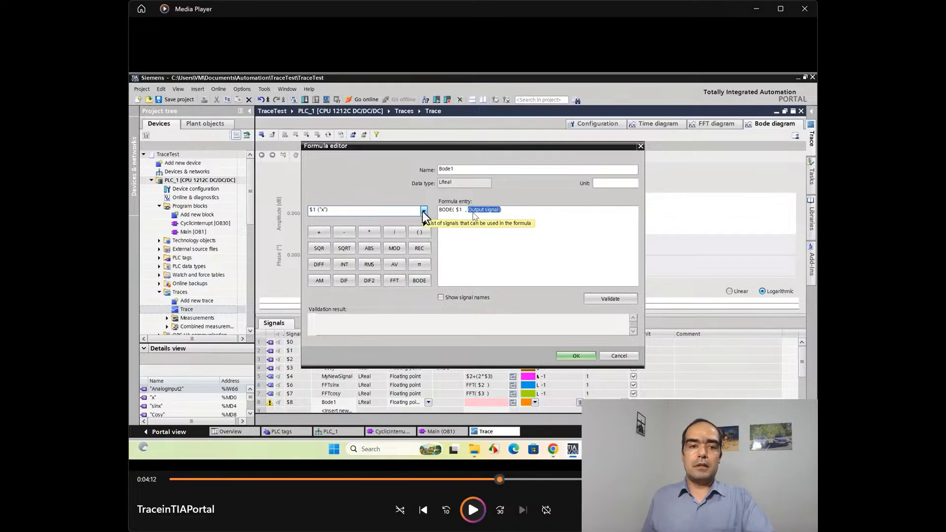
Step: Play the video through the online connection, pausing at 4:54 on Go online and at 5:06 on the prompt to overwrite the installed trace
left_click(473, 512)
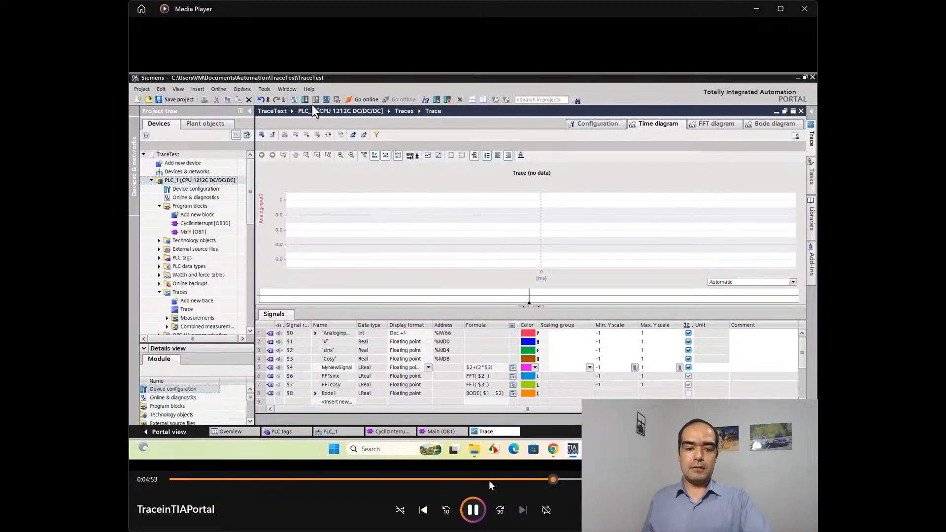
left_click(473, 510)
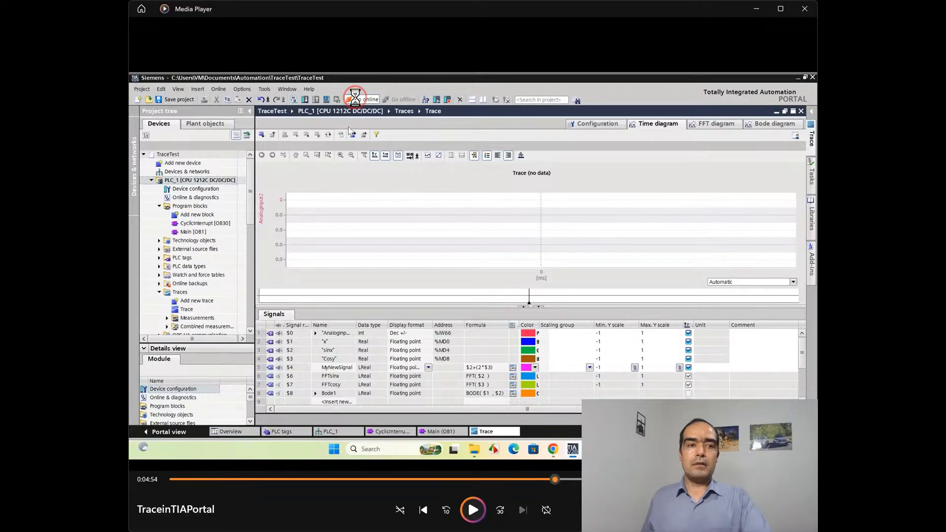
left_click(474, 509)
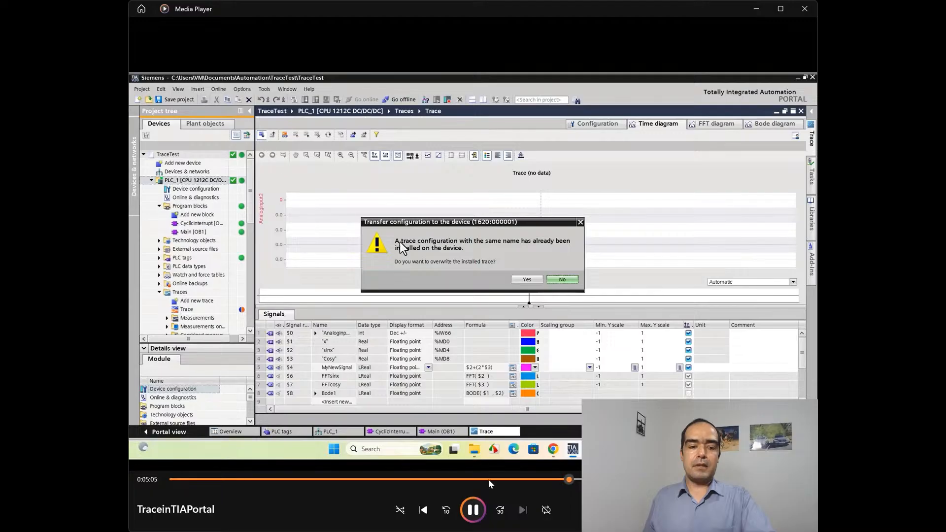
left_click(473, 510)
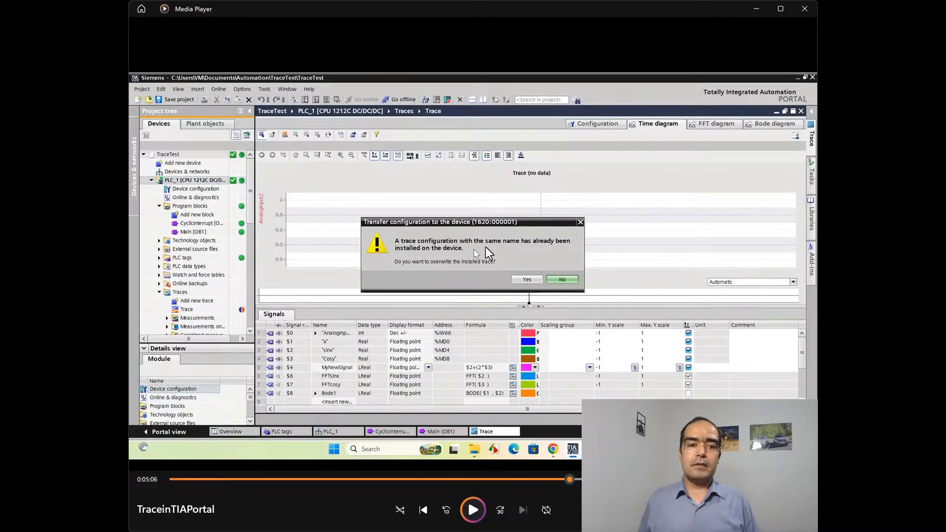
Step: Play the video through the time diagram recording, pausing at 5:24, rewinding once to pause at 5:52, and pausing at 6:13 on the sinx, Cosy and MyNewSignal curves
left_click(478, 512)
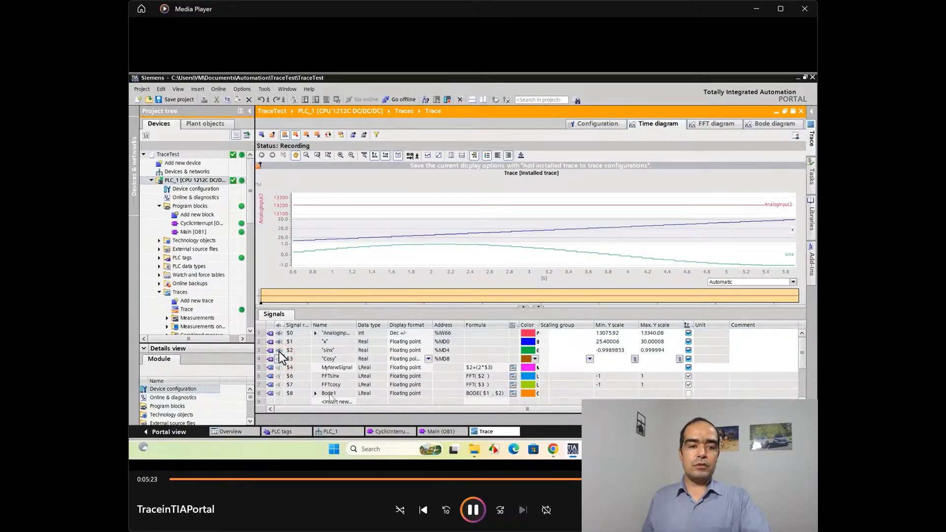
key("space")
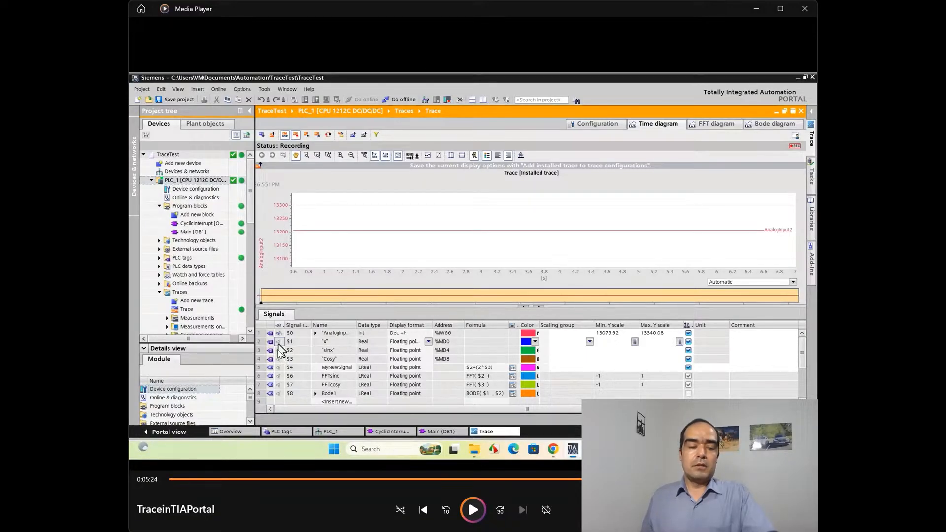
key("space")
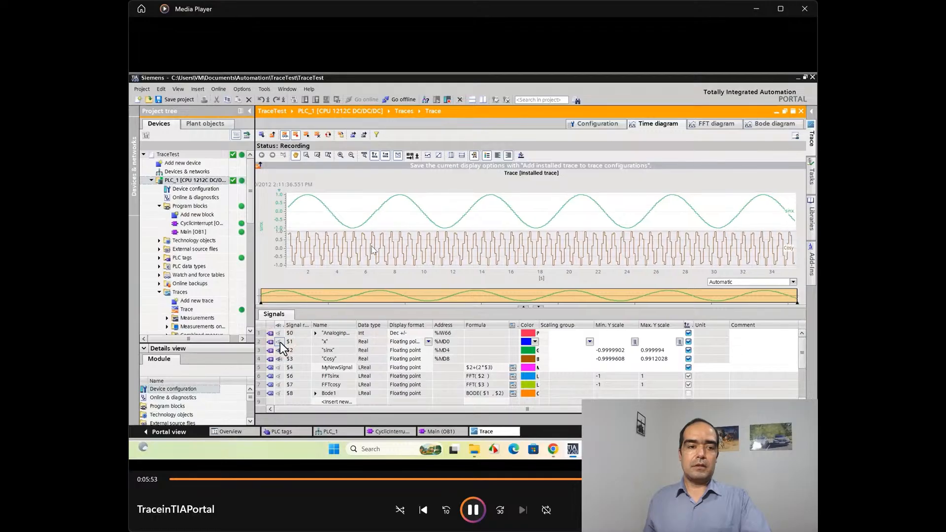
left_click(441, 510)
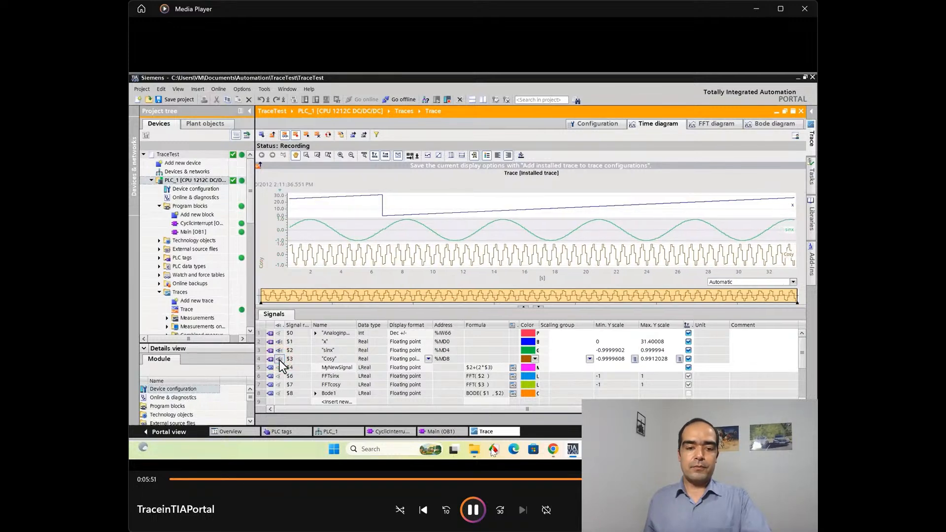
key("space")
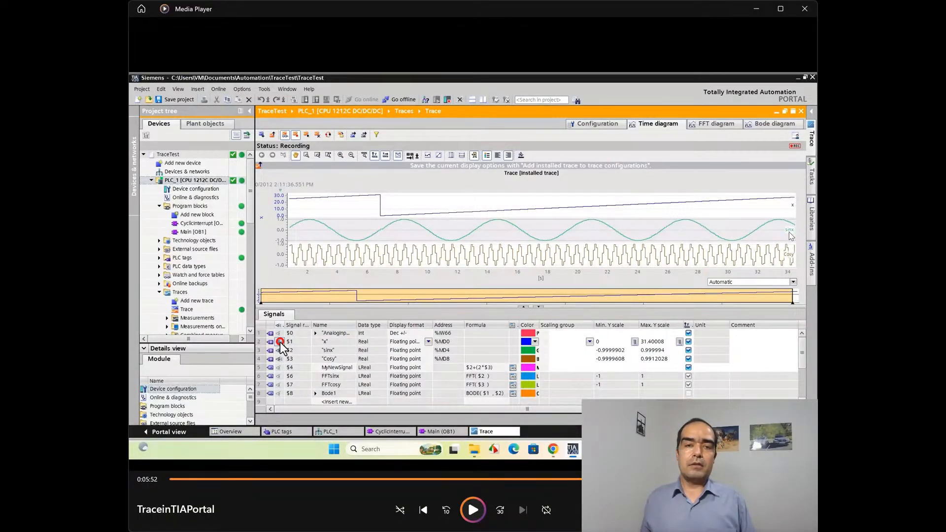
left_click(473, 511)
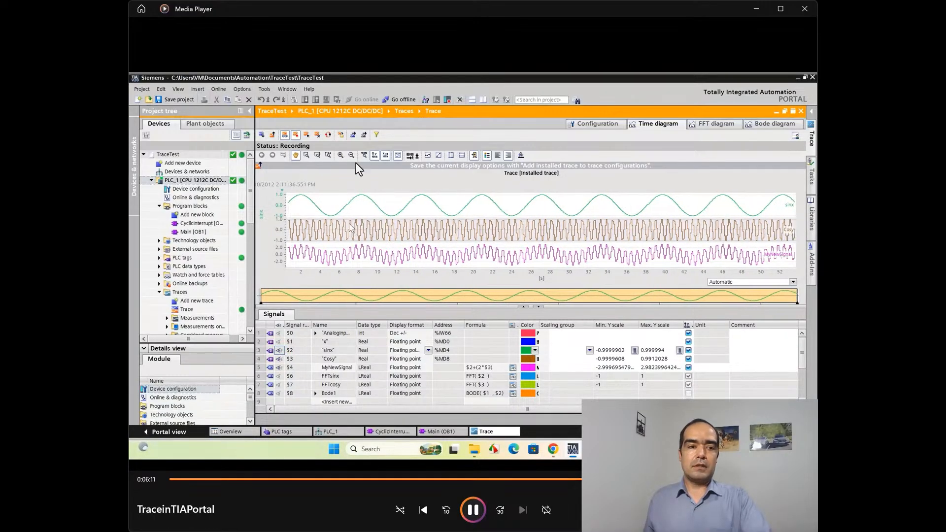
key("space")
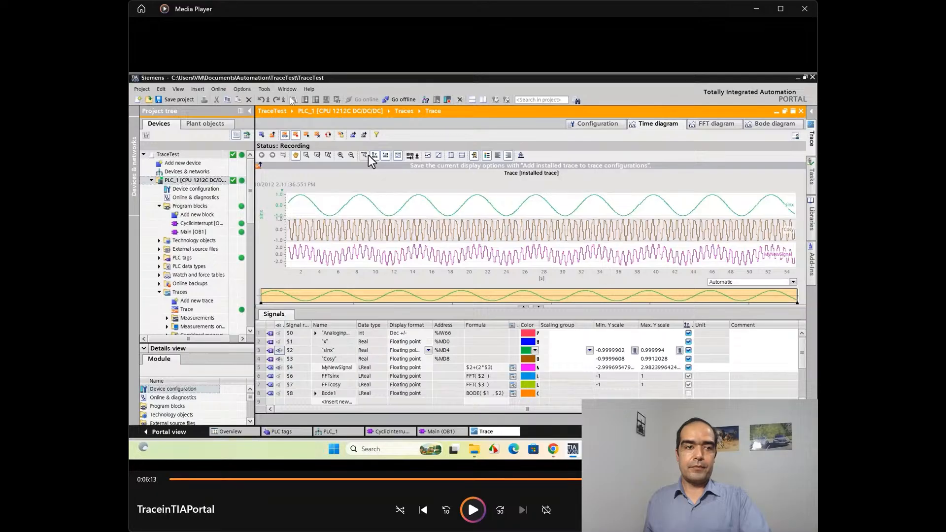
Step: Play the video to the FFT diagram, pausing at 6:46 on Deactivate recording and at 6:51 on the FFTsinx and FFTcosy spectra
left_click(480, 518)
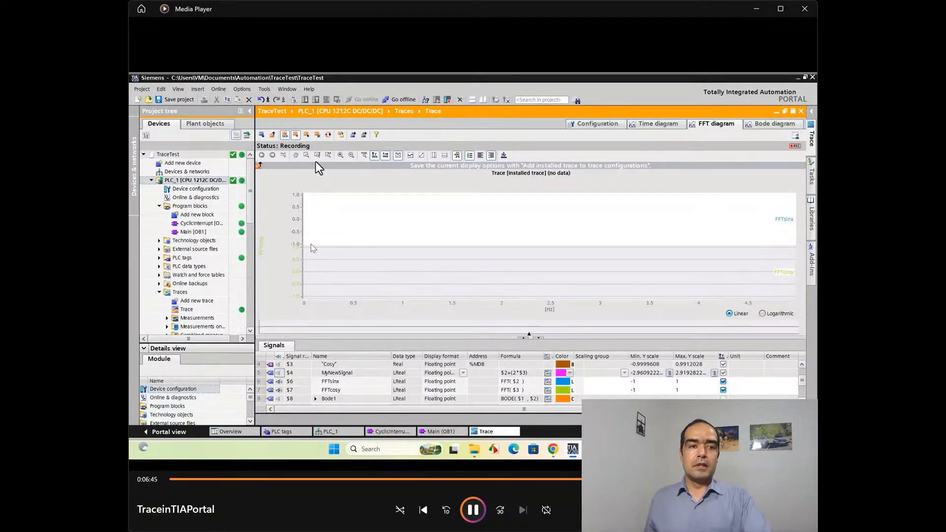
left_click(472, 507)
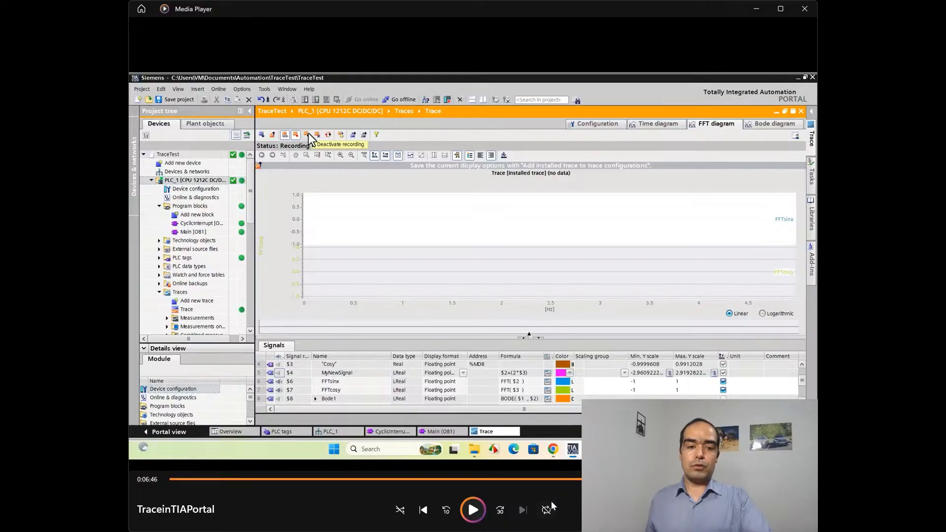
left_click(482, 506)
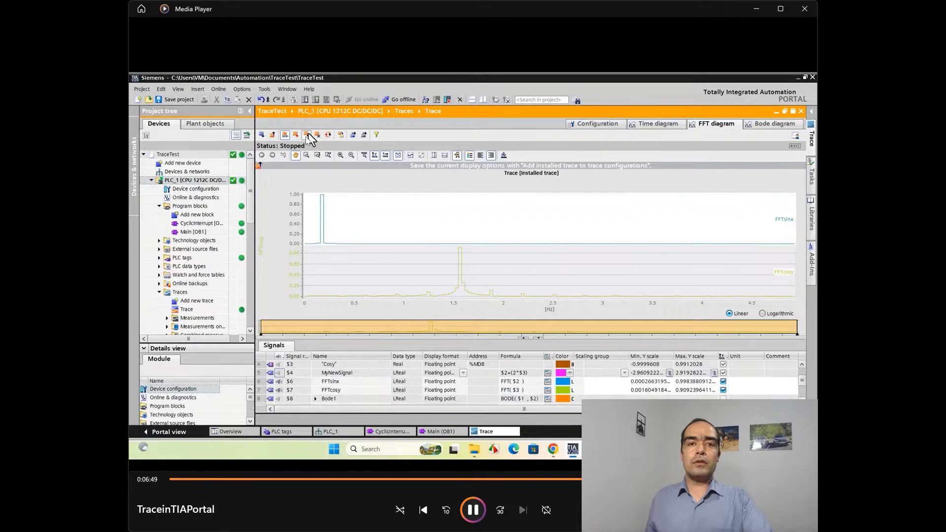
left_click(471, 507)
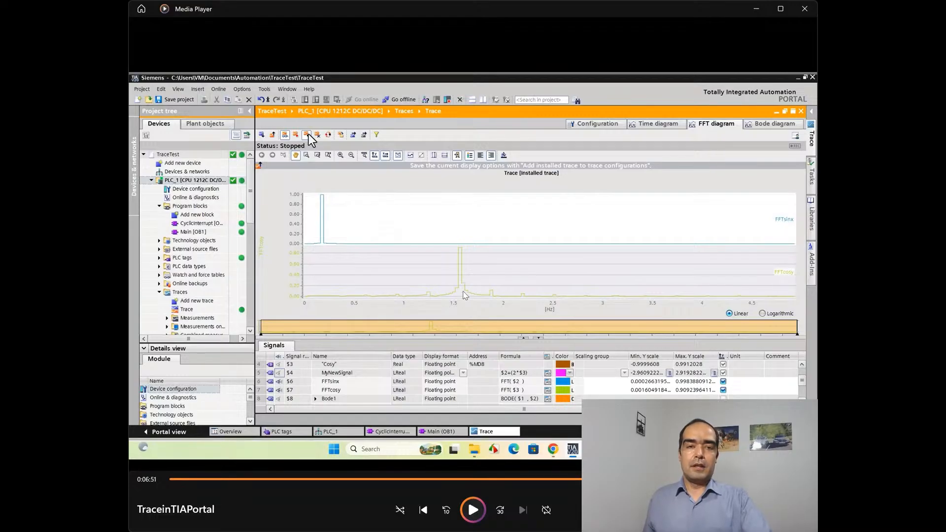
Step: Play the video to the Bode diagram and pause at 7:21 and 7:28 on the Bode1 amplitude and phase curves
key("space")
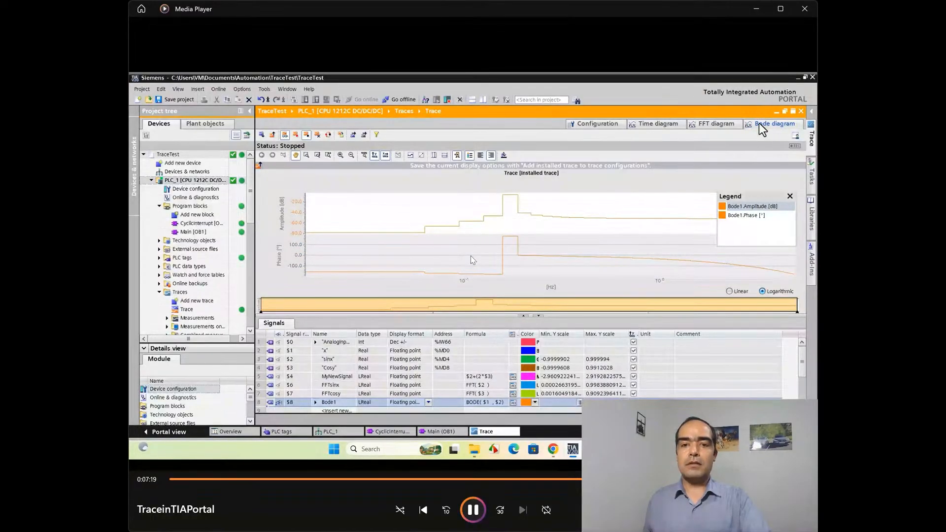
left_click(473, 506)
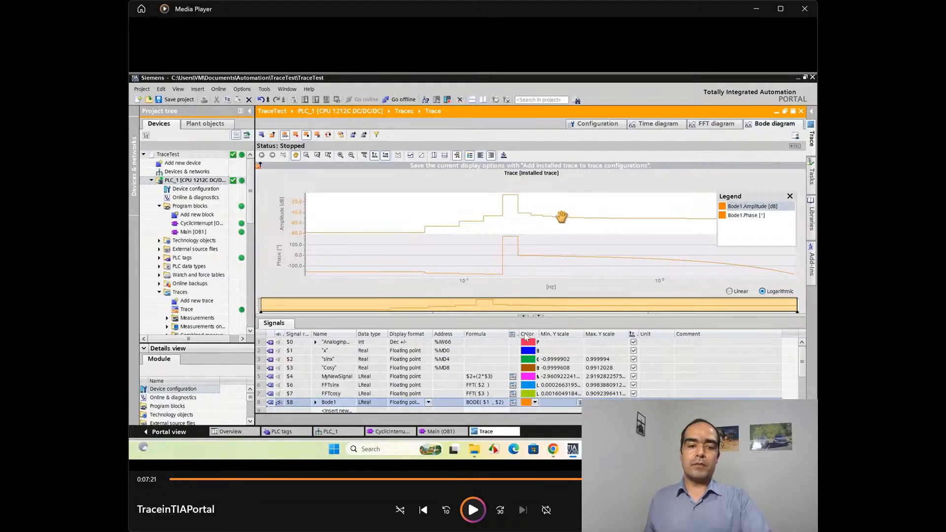
left_click(473, 510)
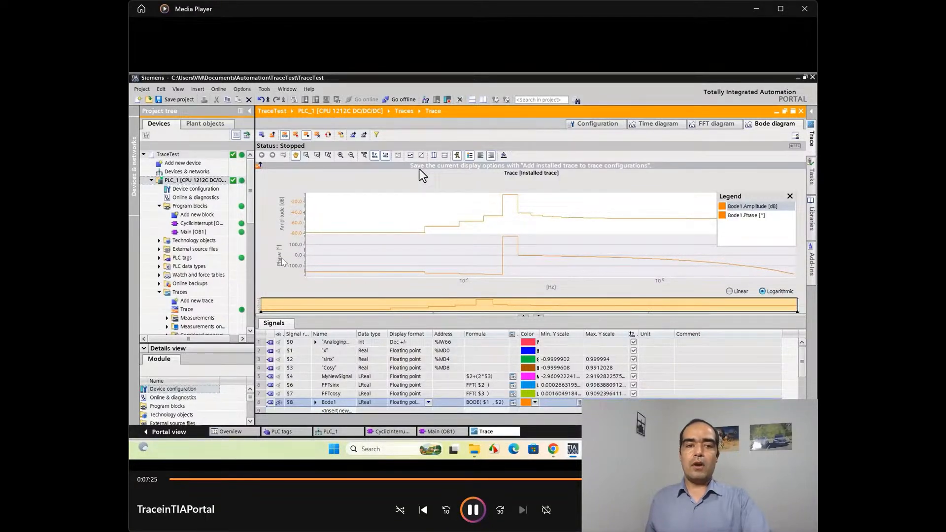
left_click(473, 513)
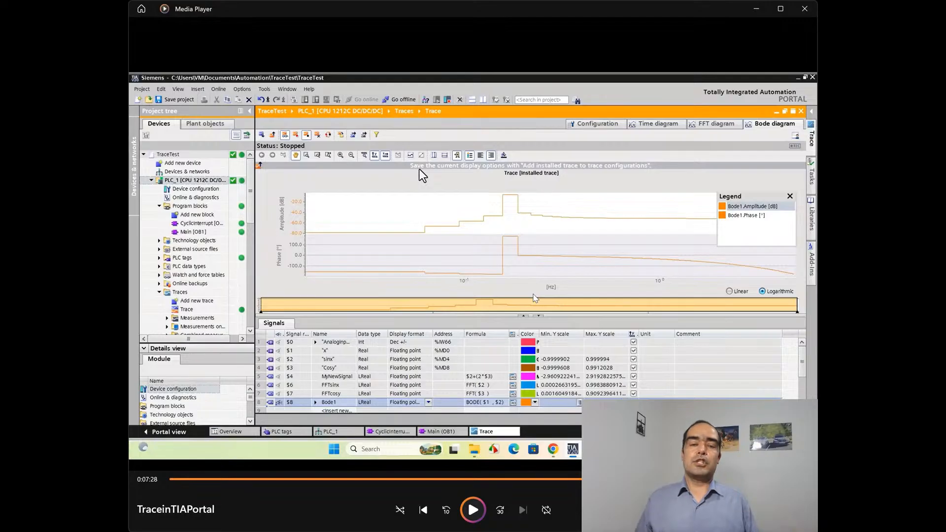